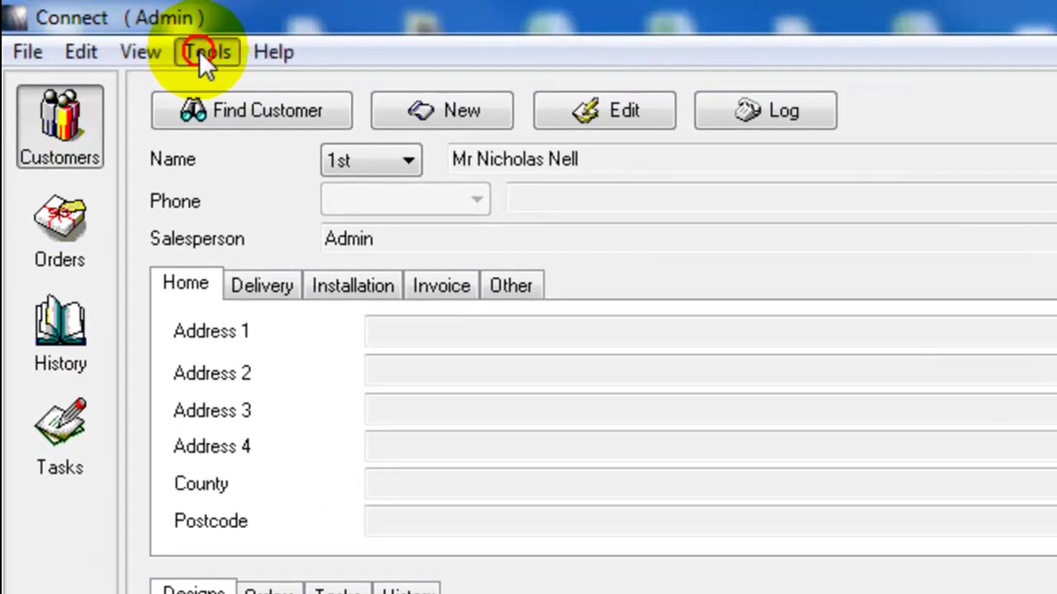
Step: Check out the FusionQM12 catalogue for editing in Catalogue Setup
click(199, 52)
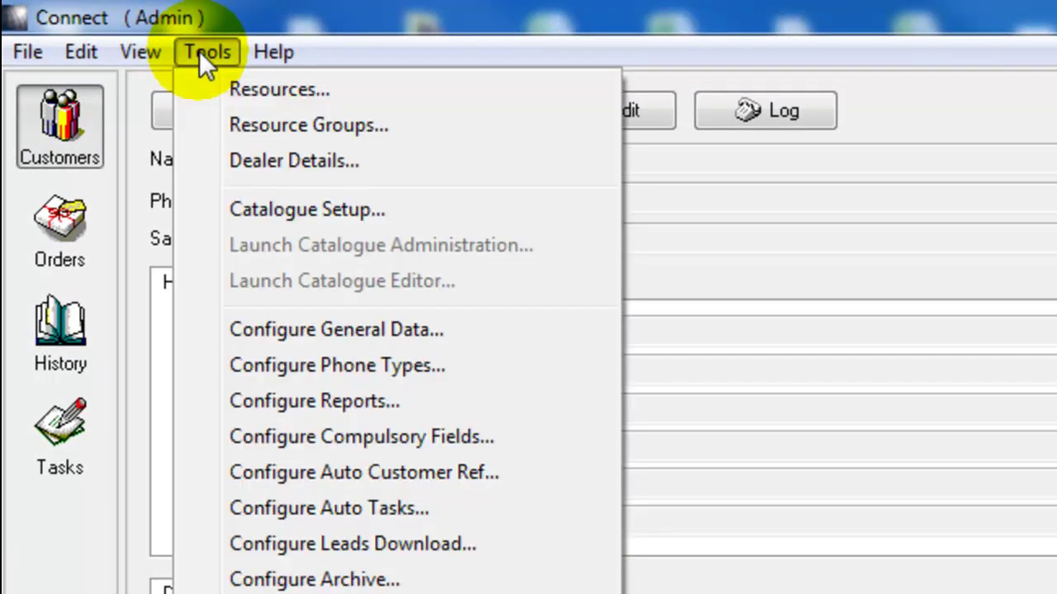
click(207, 208)
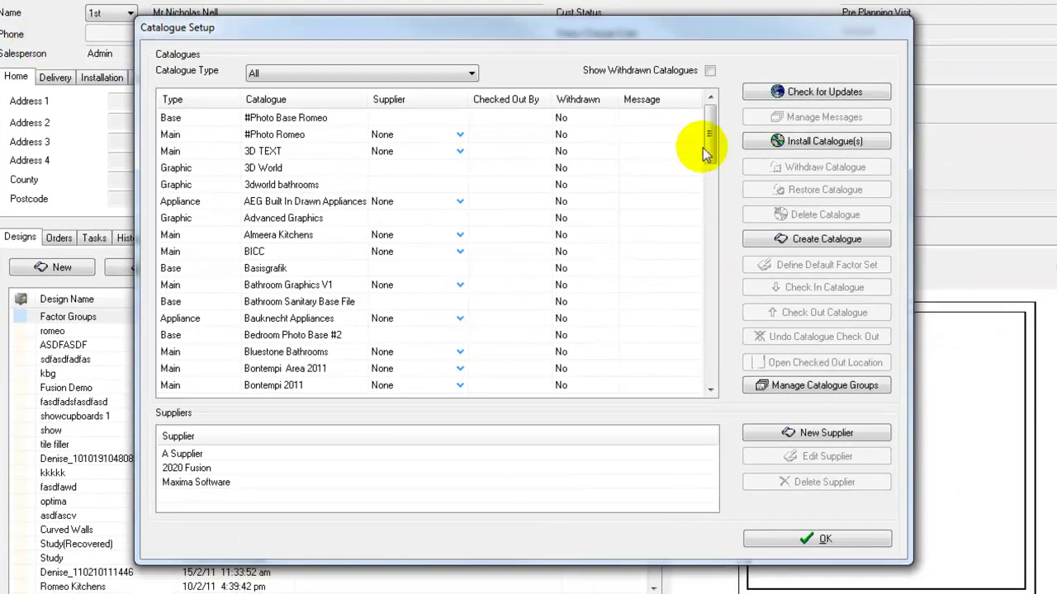
mouse_move(710, 139)
mouse_down()
mouse_move(702, 213)
mouse_move(668, 212)
mouse_up()
click(259, 219)
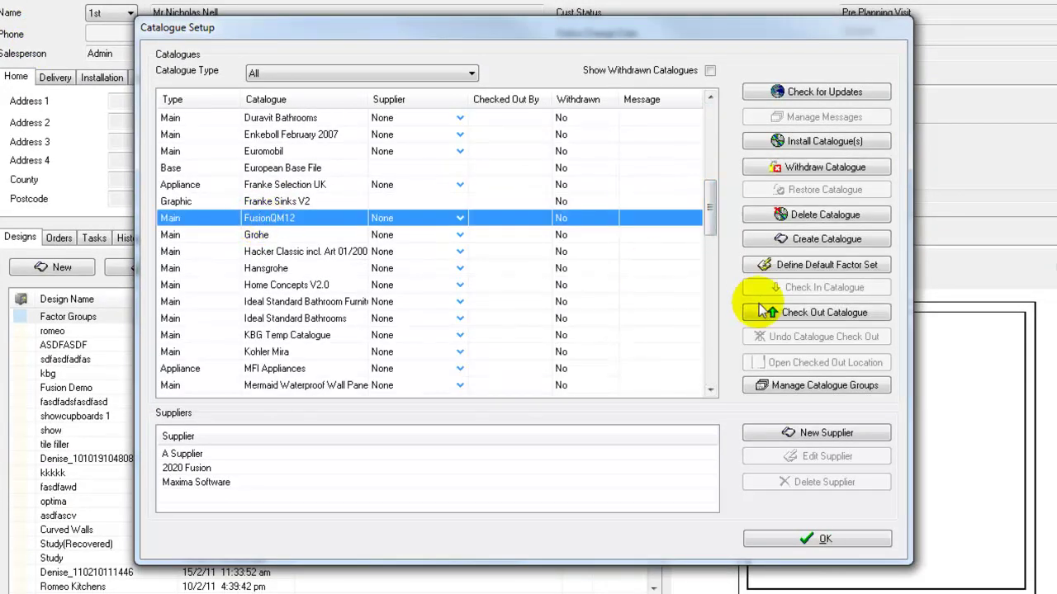
click(851, 317)
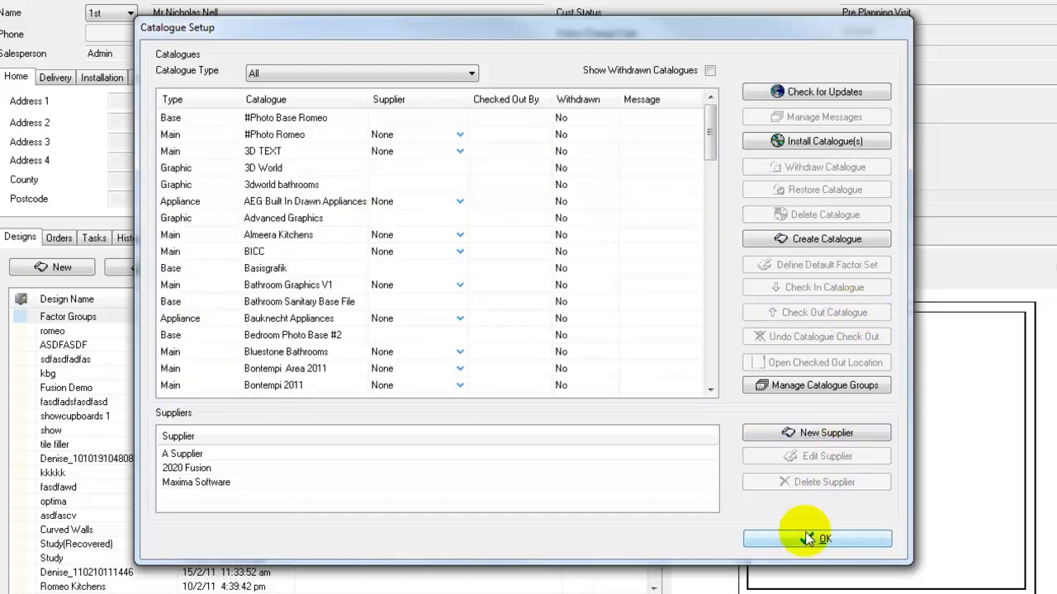
click(805, 541)
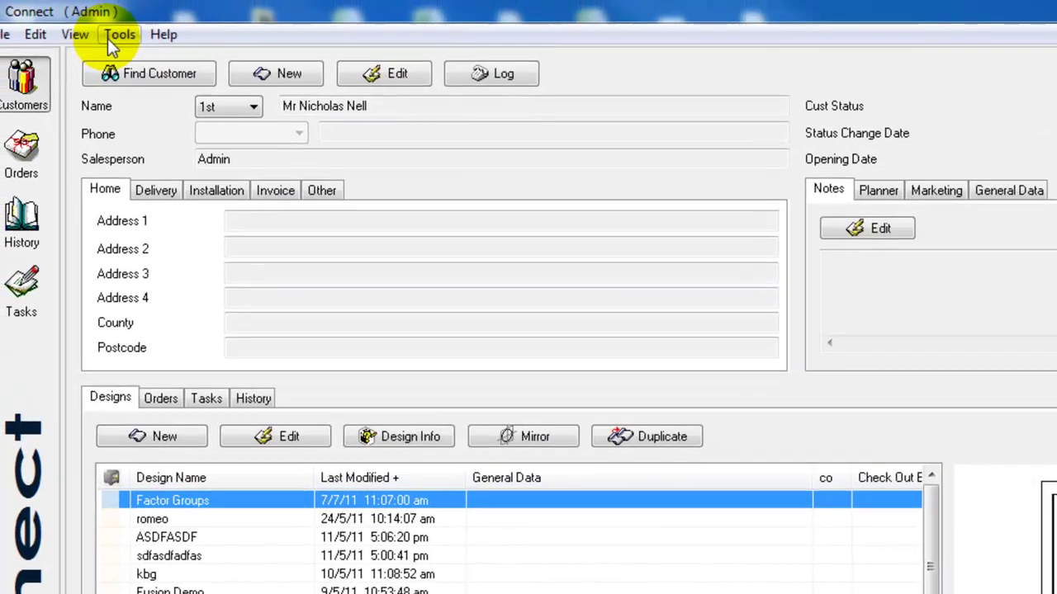
Step: Launch Catalogue Administration and show the Factors page with the *Default factor set selected
click(108, 37)
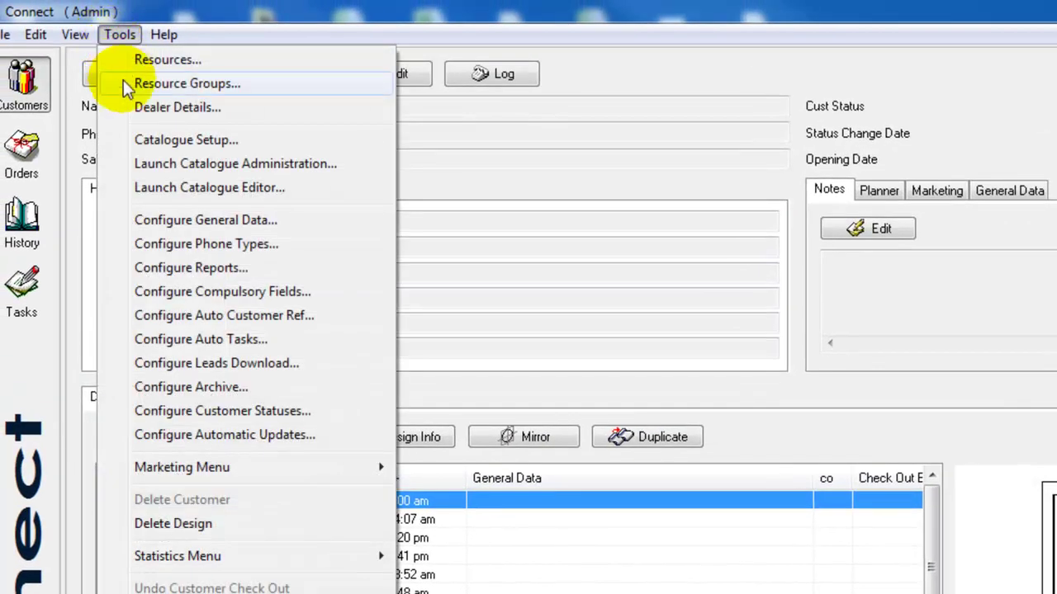
click(122, 164)
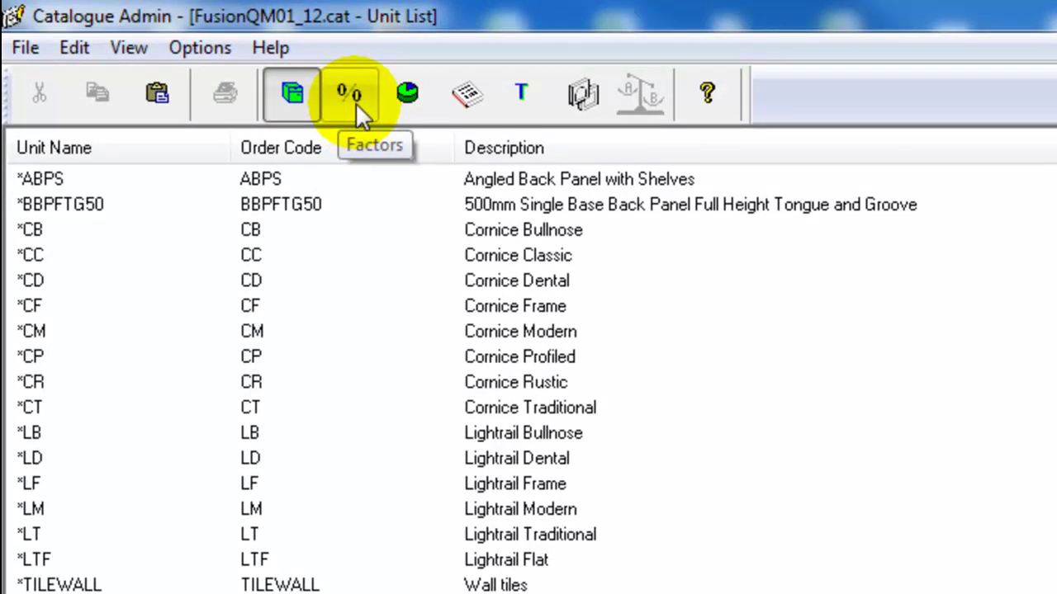
click(355, 103)
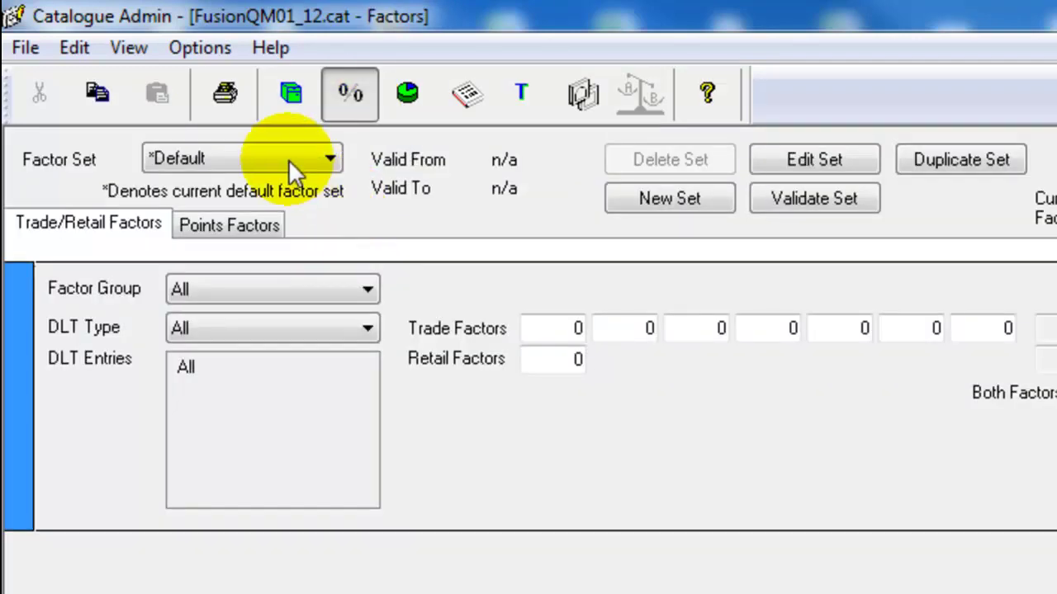
click(289, 159)
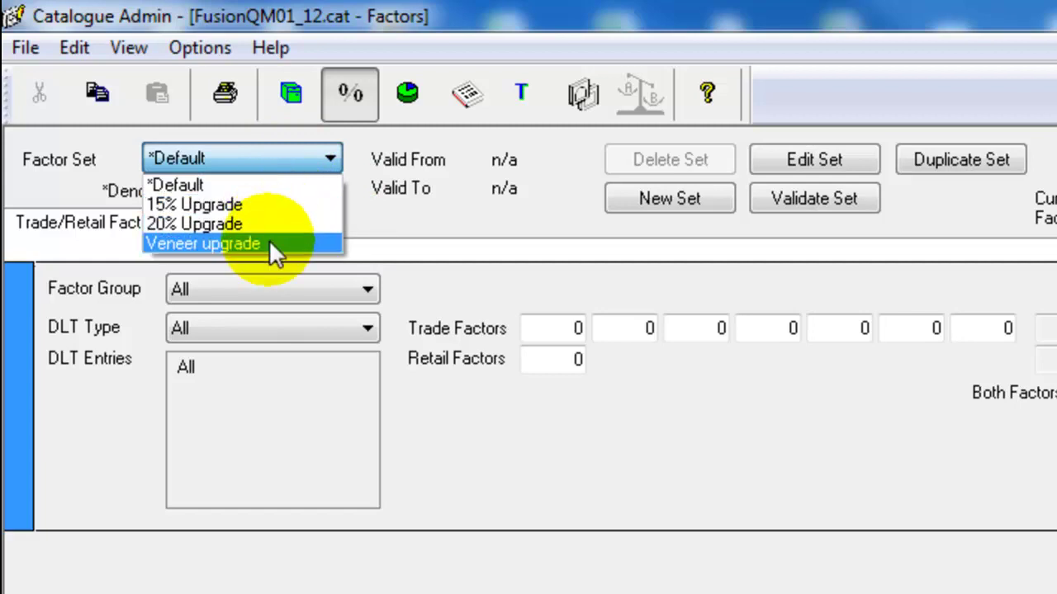
click(267, 185)
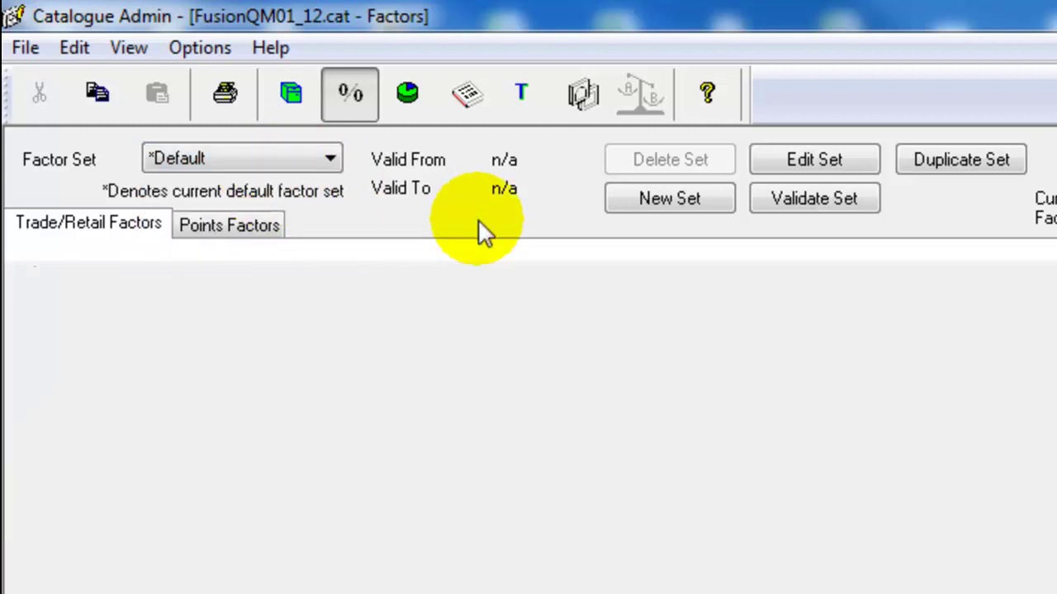
Step: Create a new factor set named 'Temporary Factor Set'
click(632, 207)
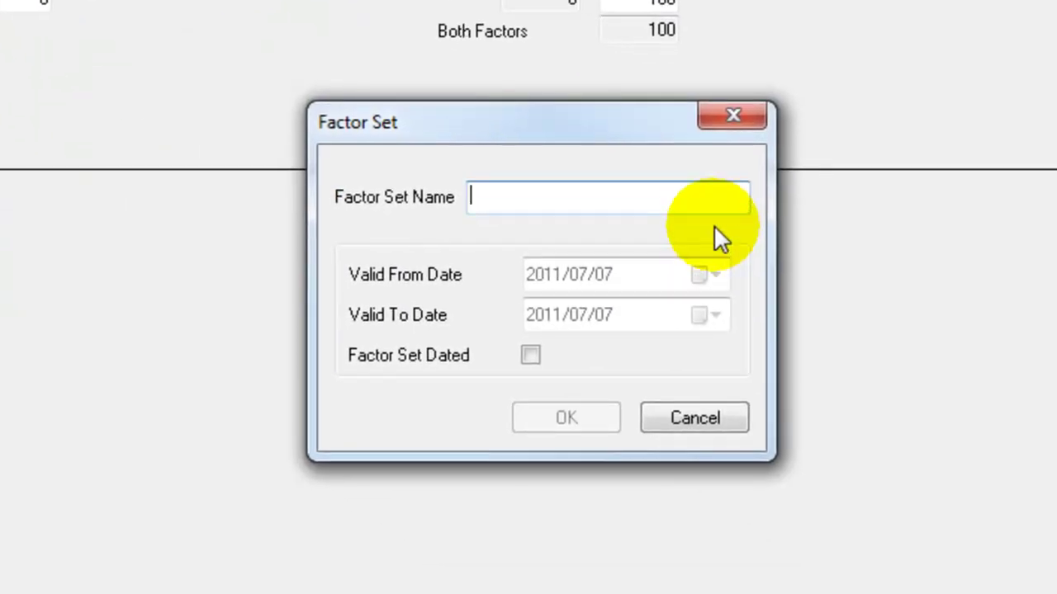
text(Temporary Factor Set)
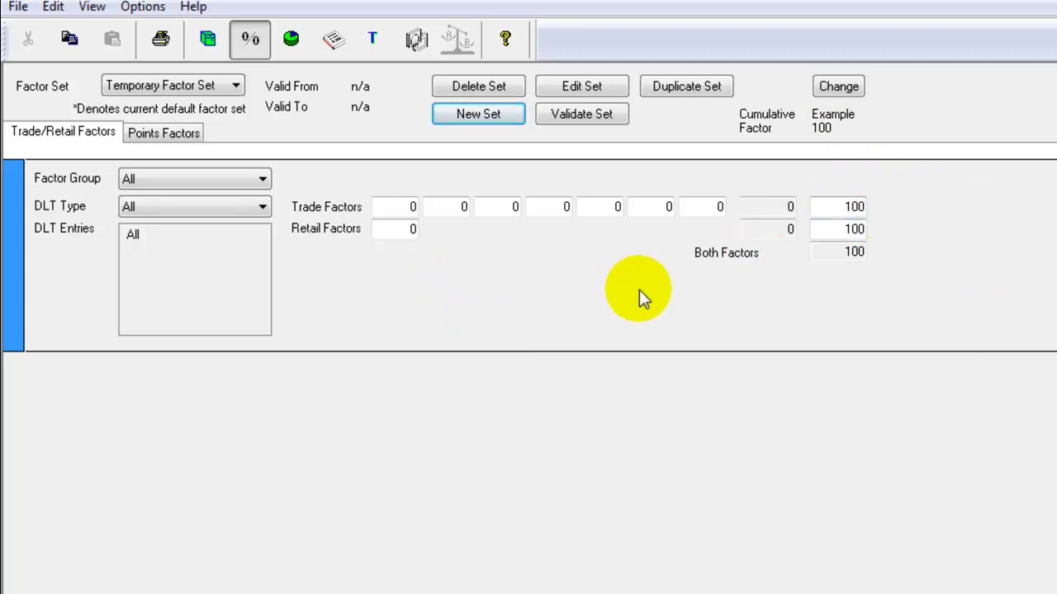
click(394, 229)
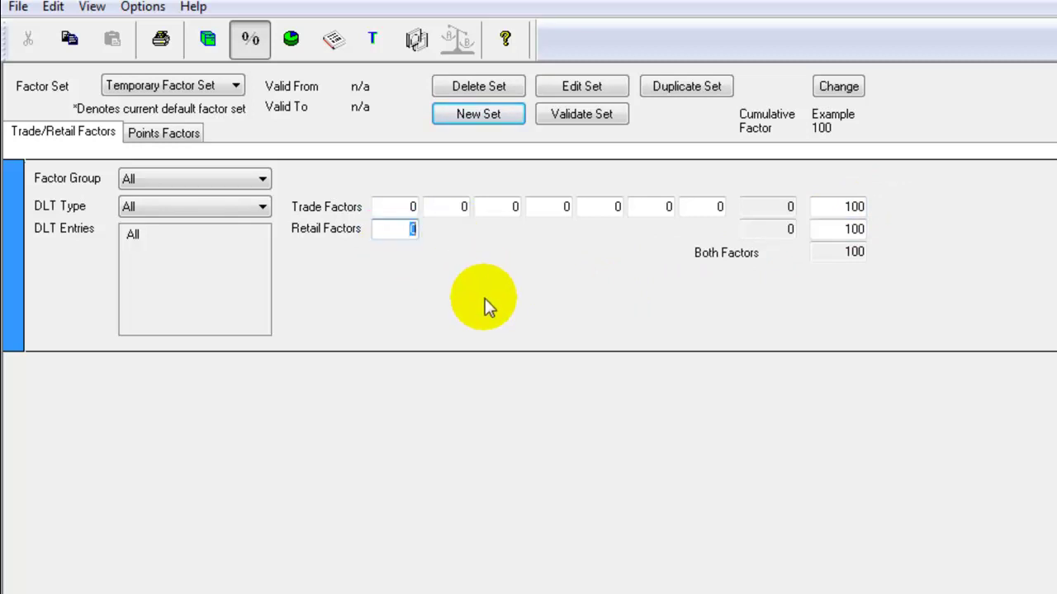
text(30)
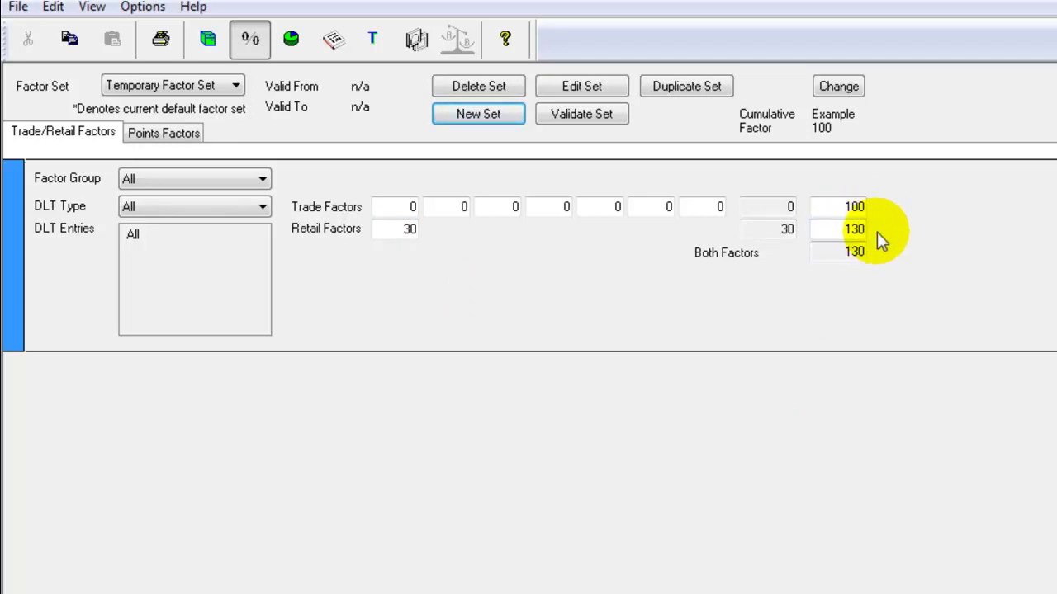
click(825, 228)
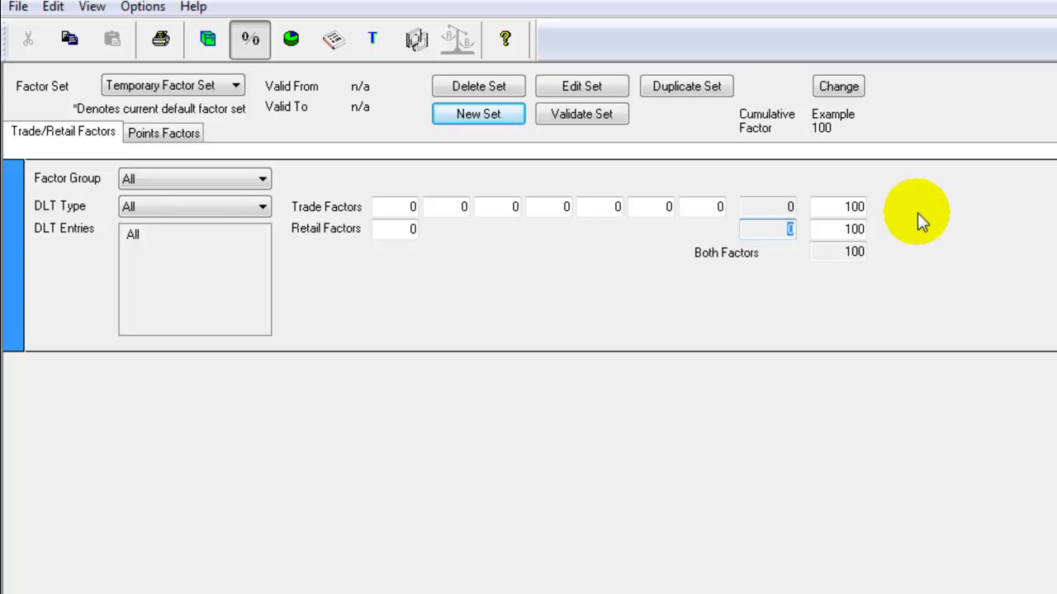
Step: Change the example sum from 100 to 250 and set the retail cumulative value to 345
click(843, 92)
drag(842, 423, 936, 425)
text(250)
click(745, 475)
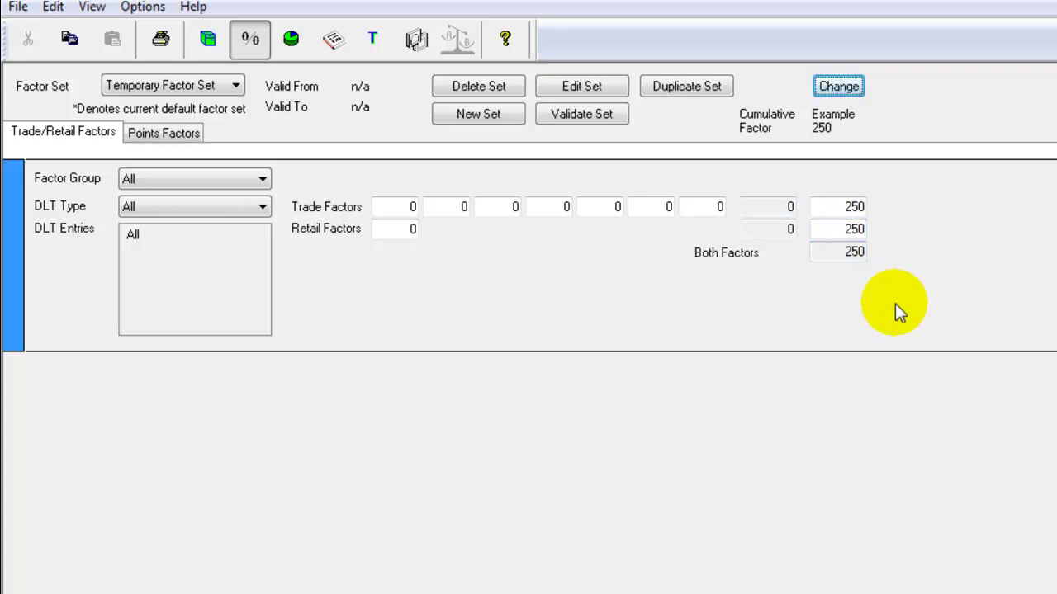
double_click(824, 230)
text(345)
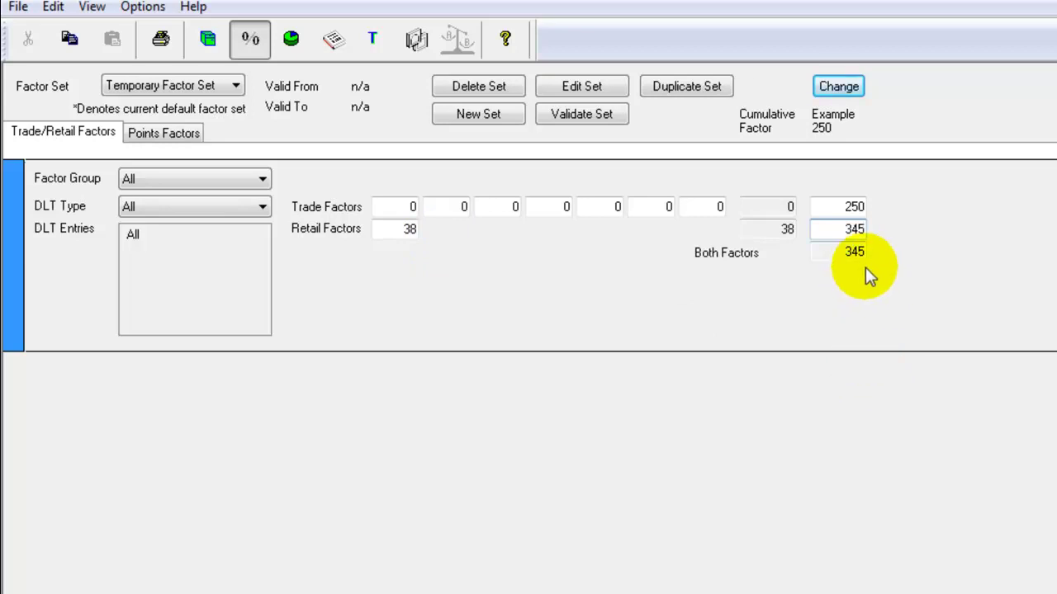
Step: Reset the retail factor from 38 to 0
click(835, 224)
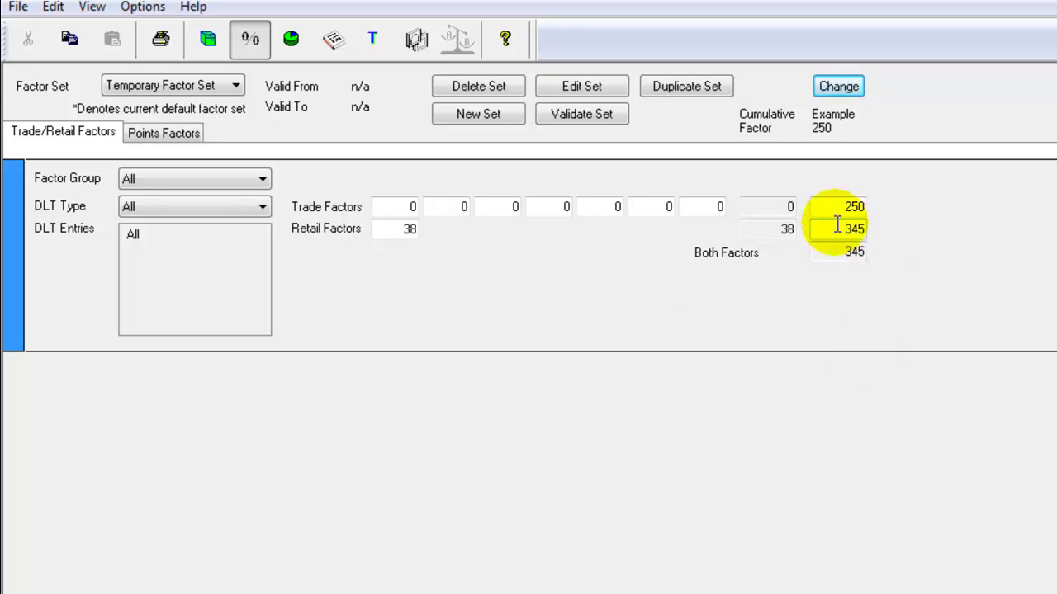
click(399, 228)
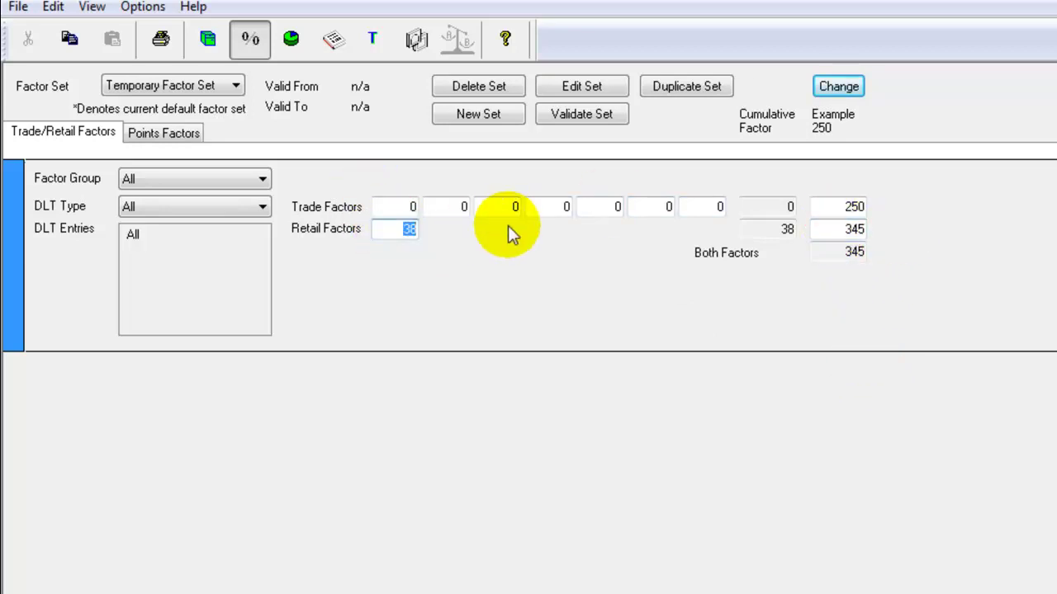
text(0)
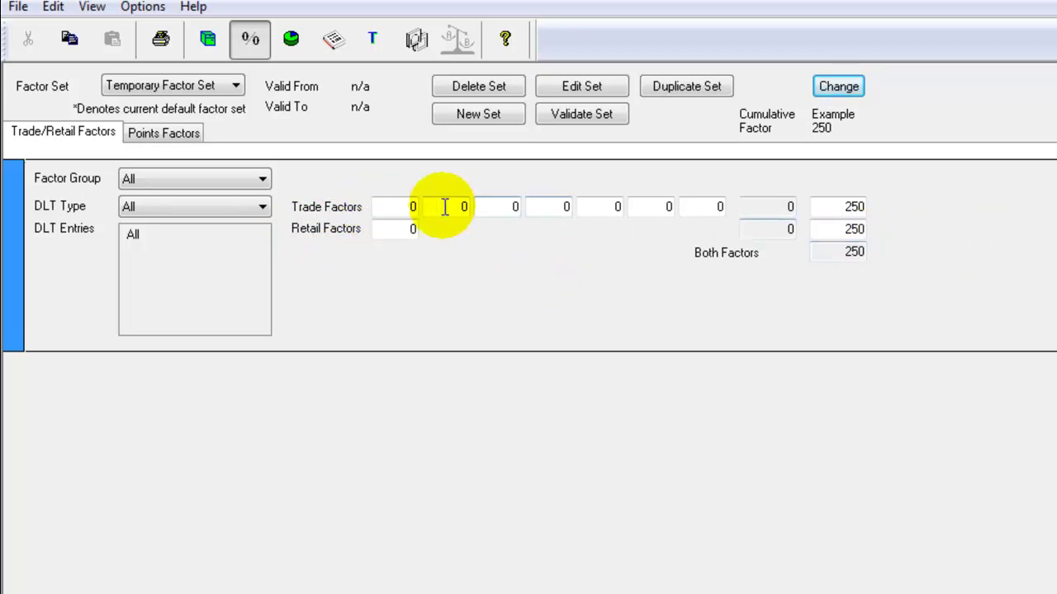
Step: Set the first trade factor to 50 and the retail factor to 100
double_click(397, 207)
text(50)
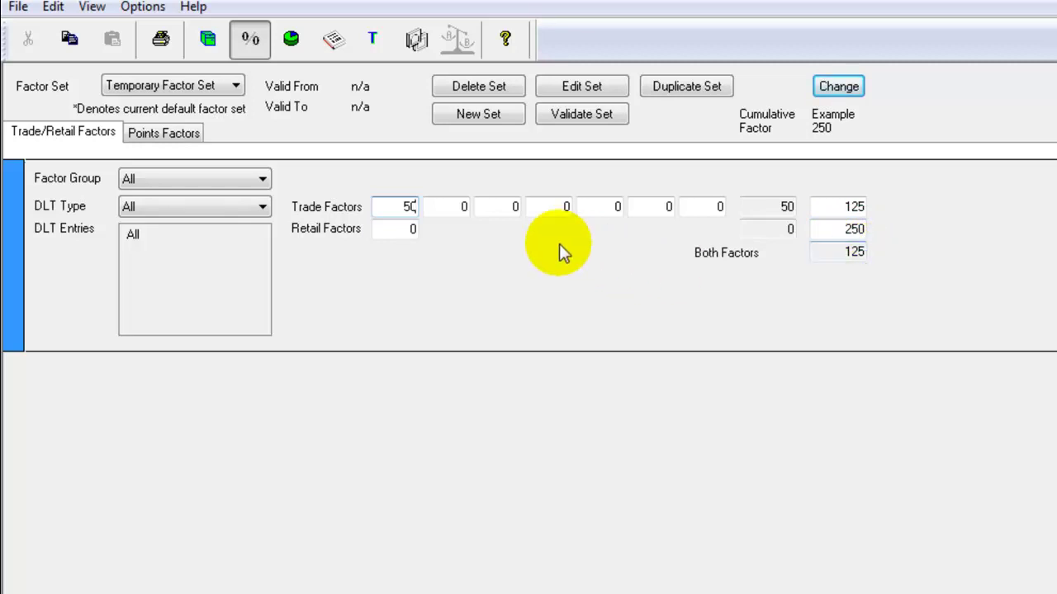
click(393, 229)
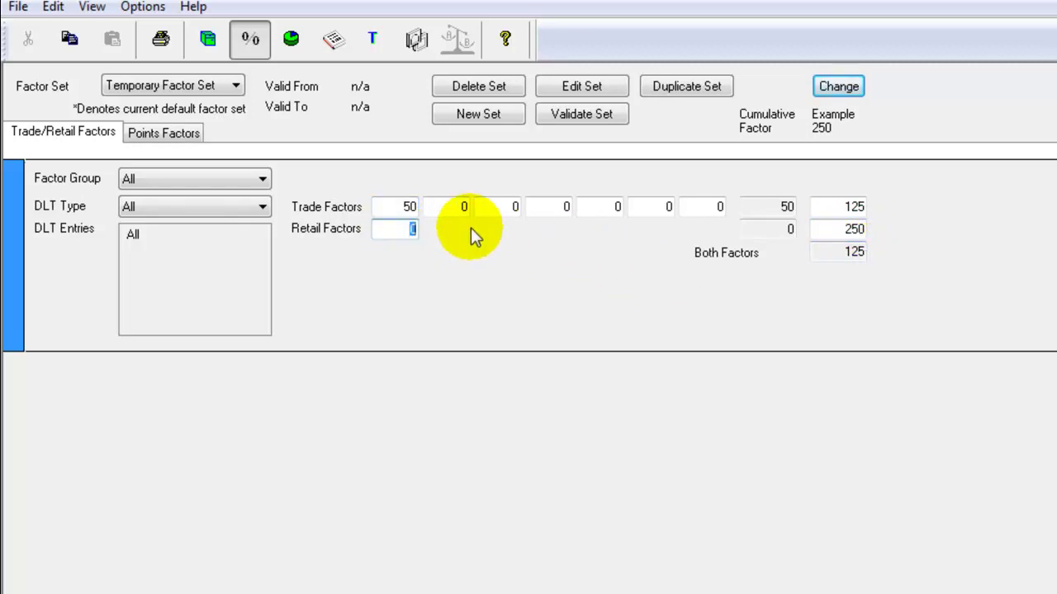
text(100)
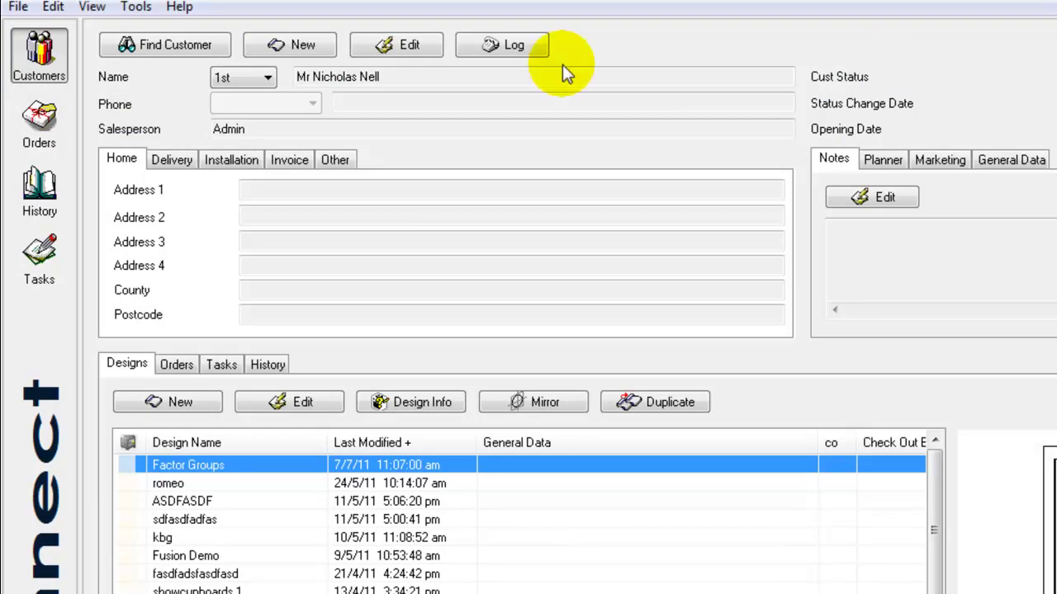
Step: Check the FusionQM12 catalogue back in through Catalogue Setup
click(138, 10)
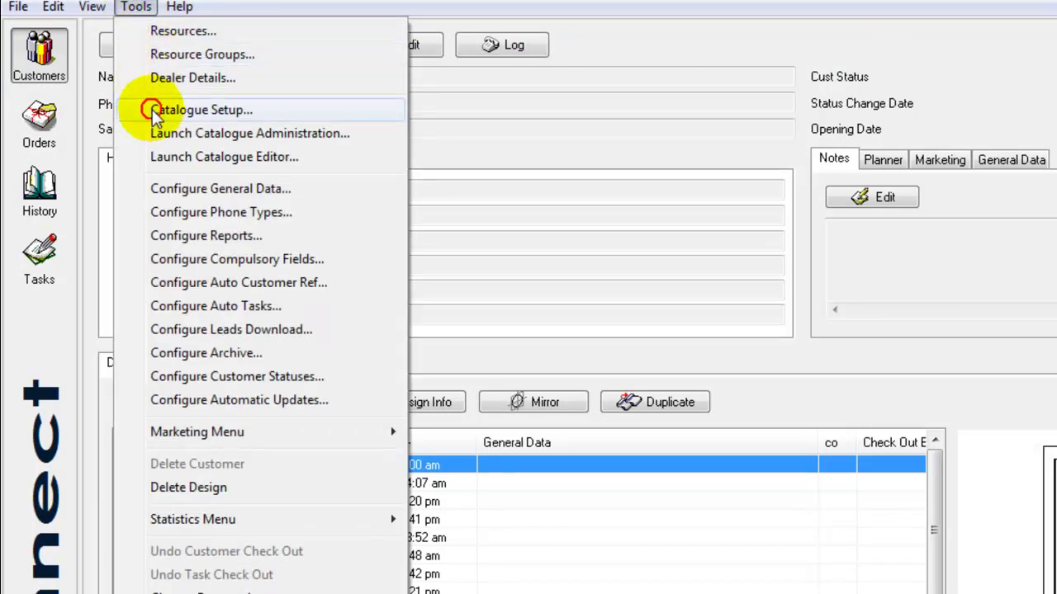
click(151, 109)
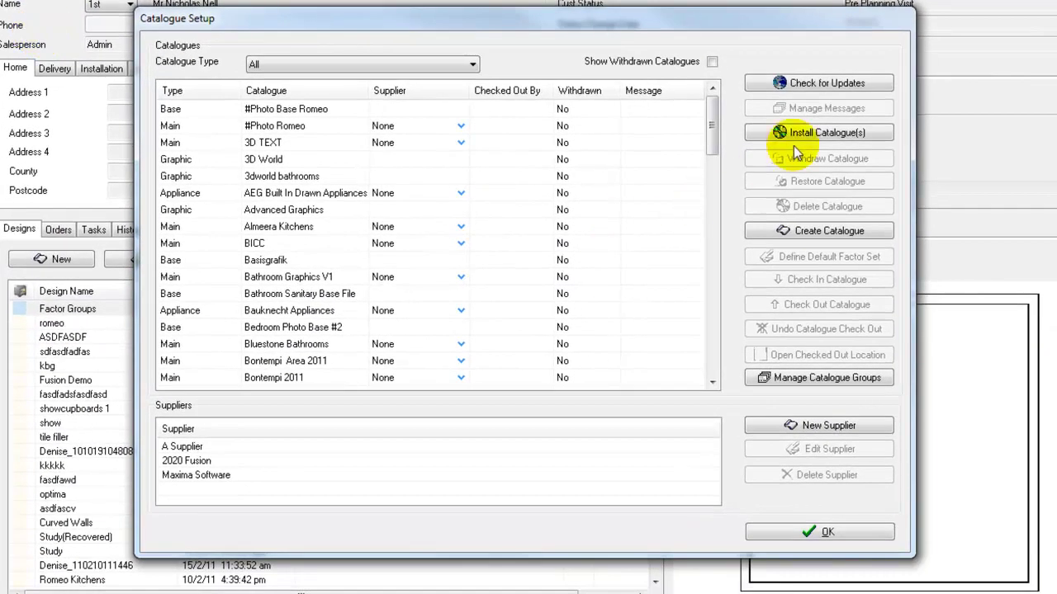
drag(710, 132, 703, 202)
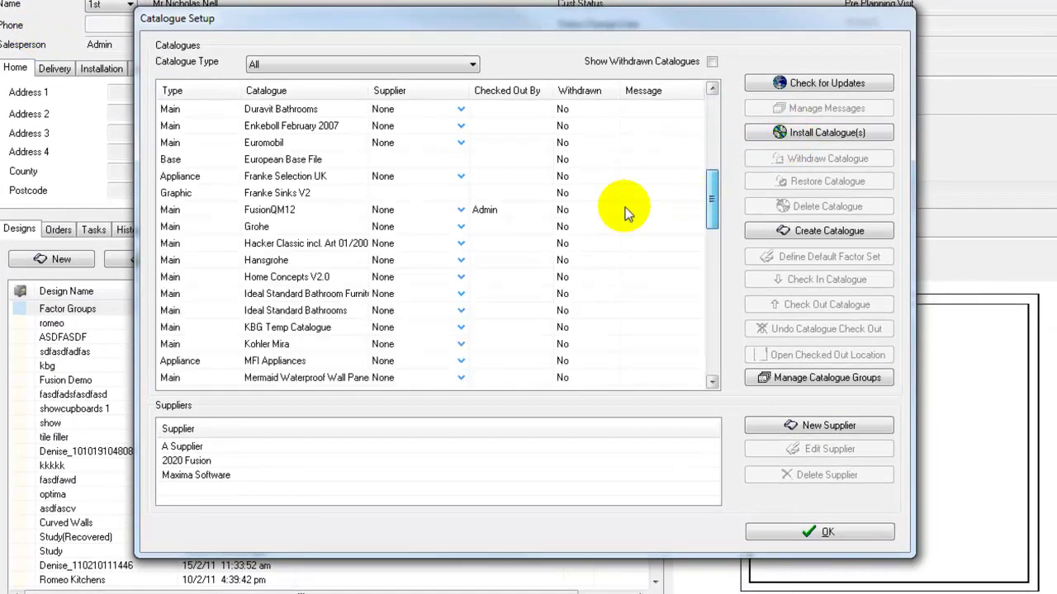
click(409, 213)
click(850, 279)
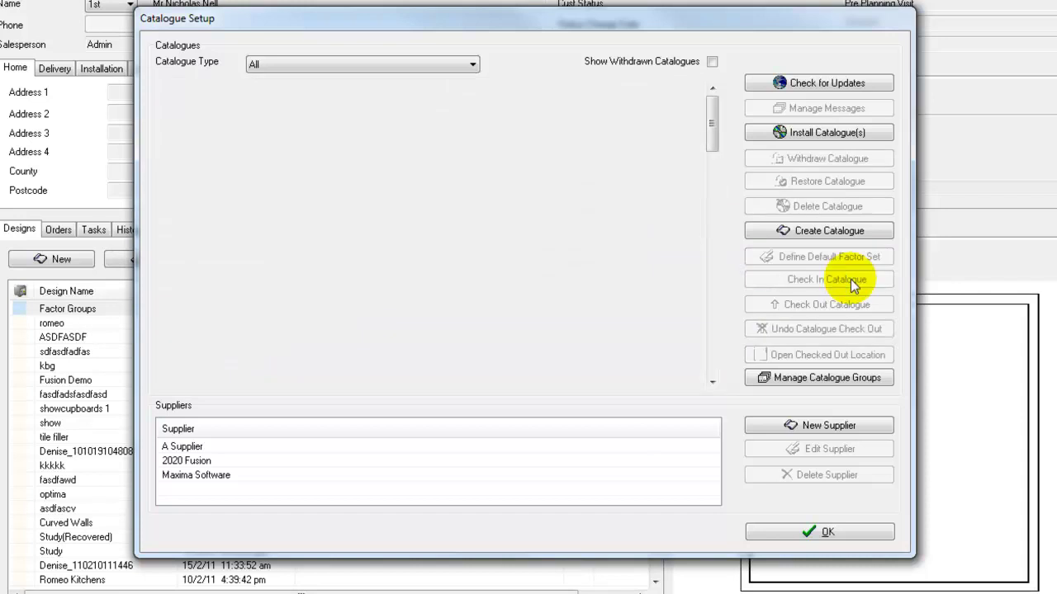
click(832, 532)
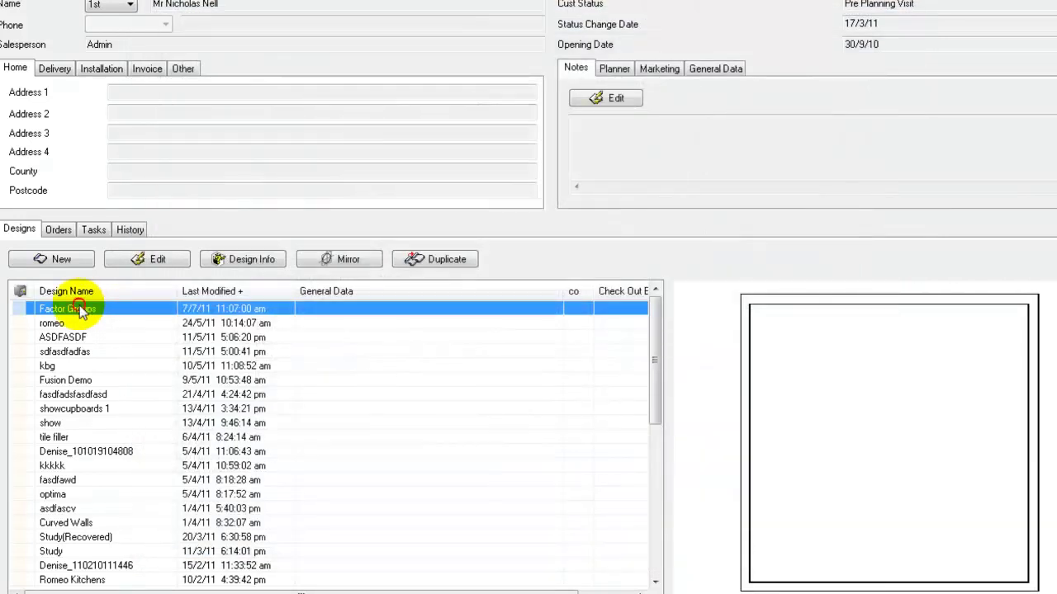
Step: Open the Factor Groups design and add an F1D unit from FusionQM12 to the plan
double_click(80, 308)
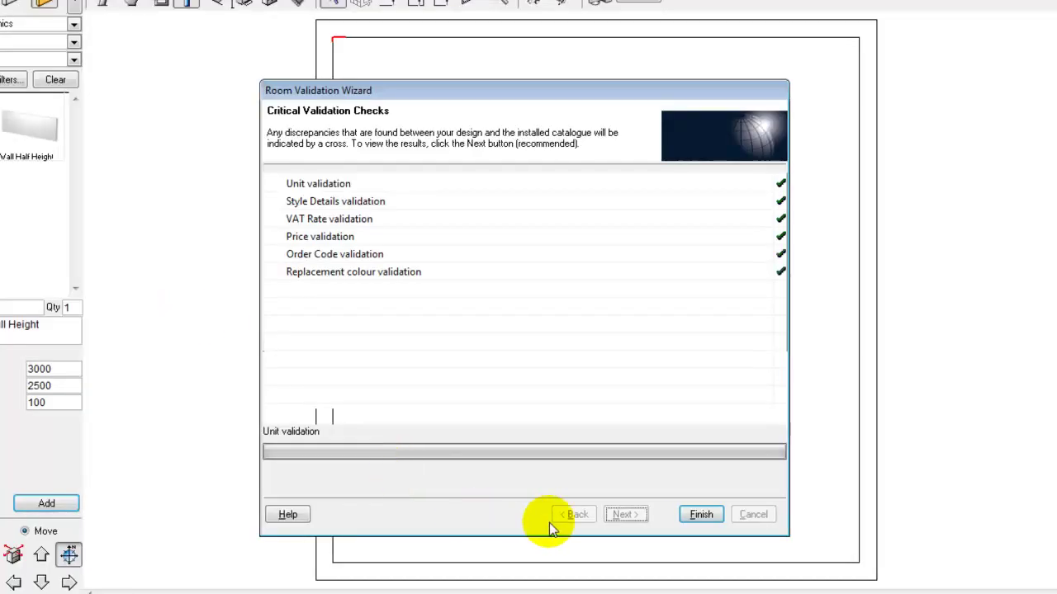
click(715, 518)
click(94, 71)
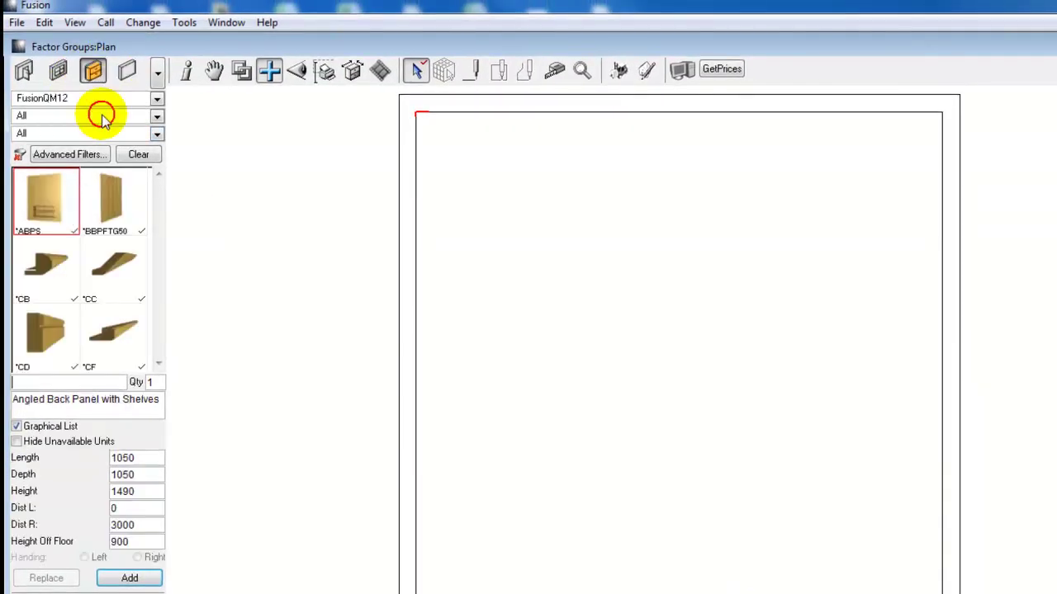
text(f1d)
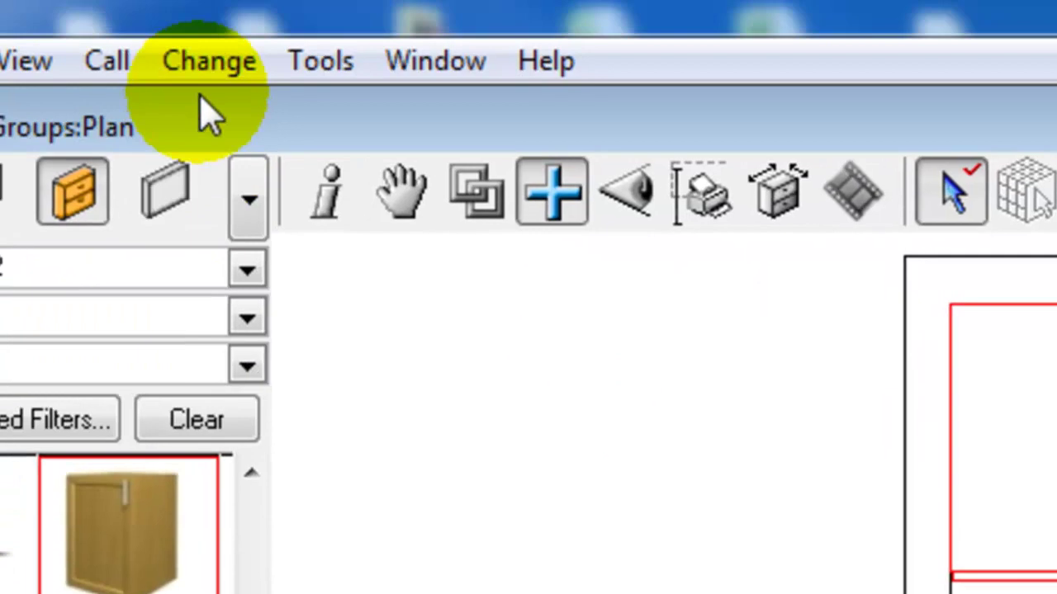
click(208, 62)
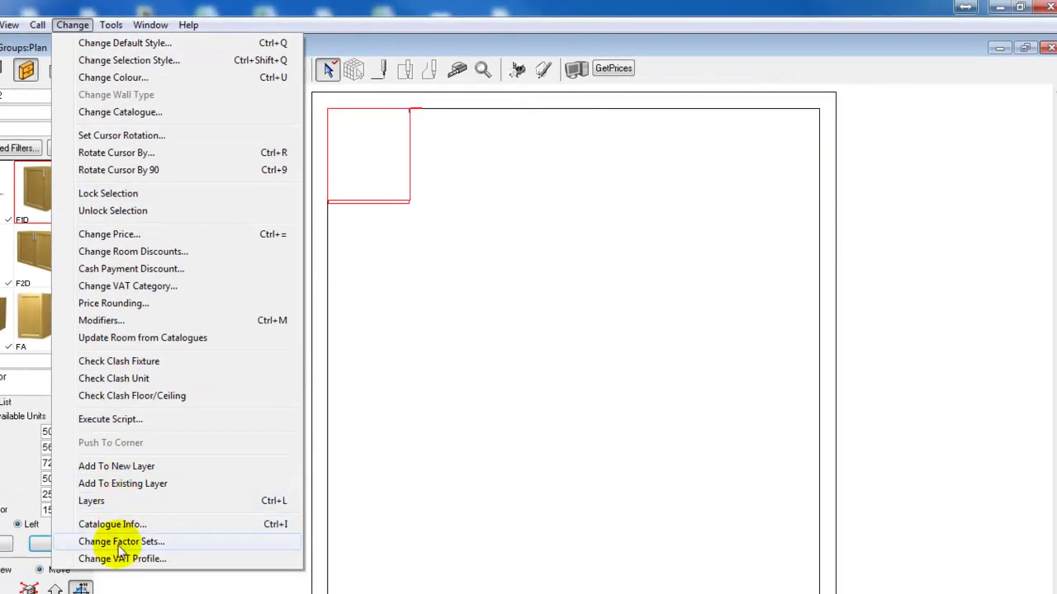
Step: Apply the 15% Upgrade factor set to FusionQM12, accepting the price change
click(120, 541)
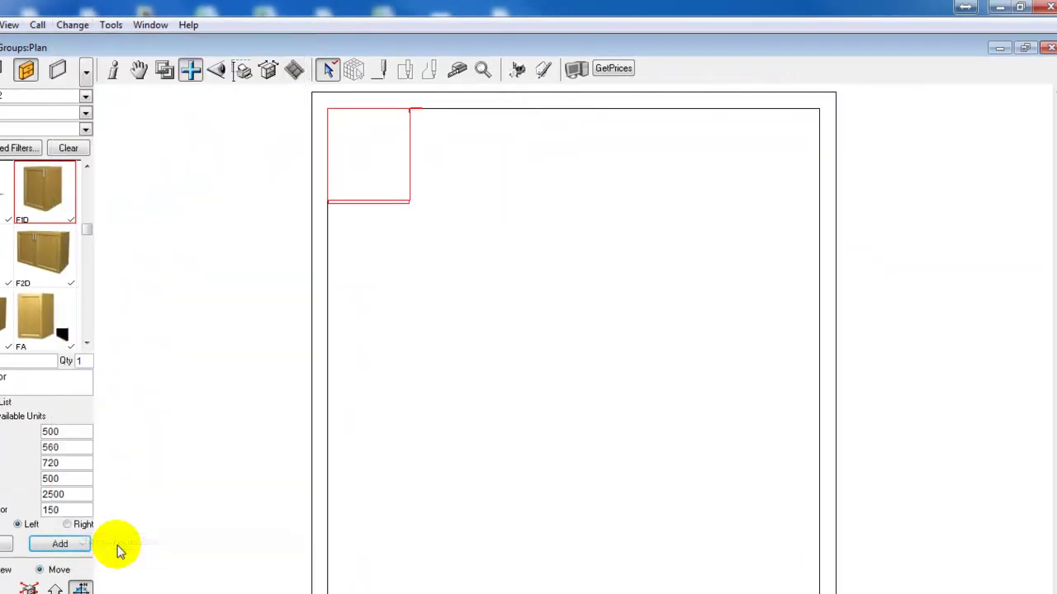
click(737, 193)
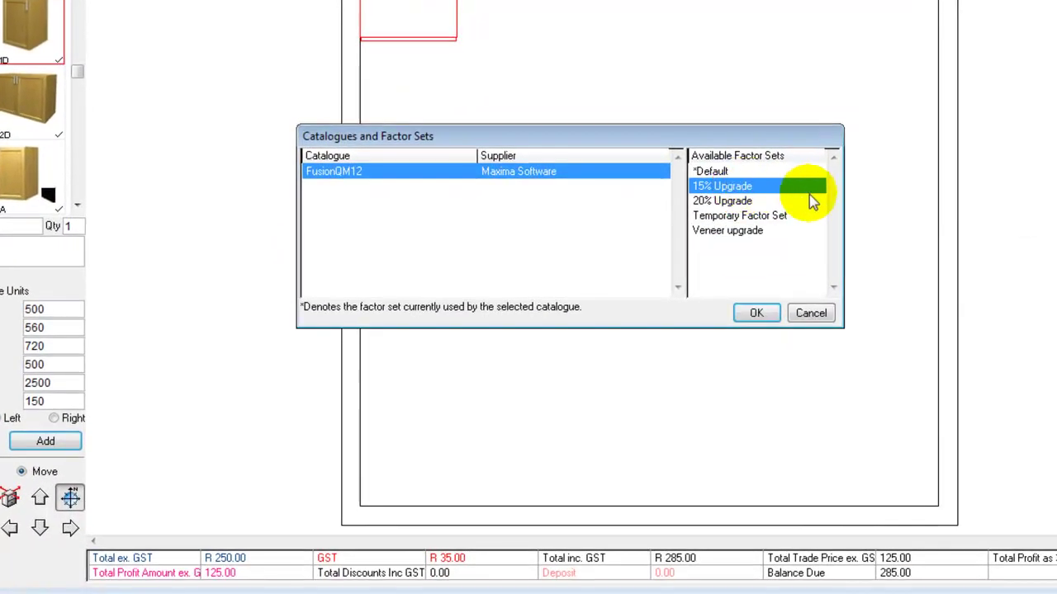
click(756, 316)
click(645, 267)
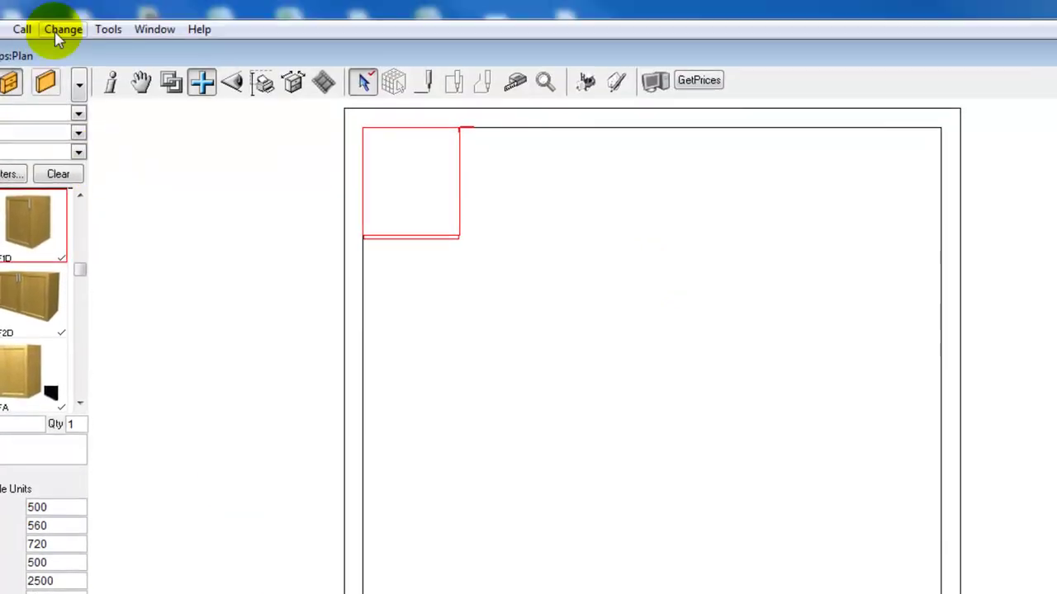
Step: Switch FusionQM12 to the Temporary Factor Set, accepting the price change warning
click(55, 25)
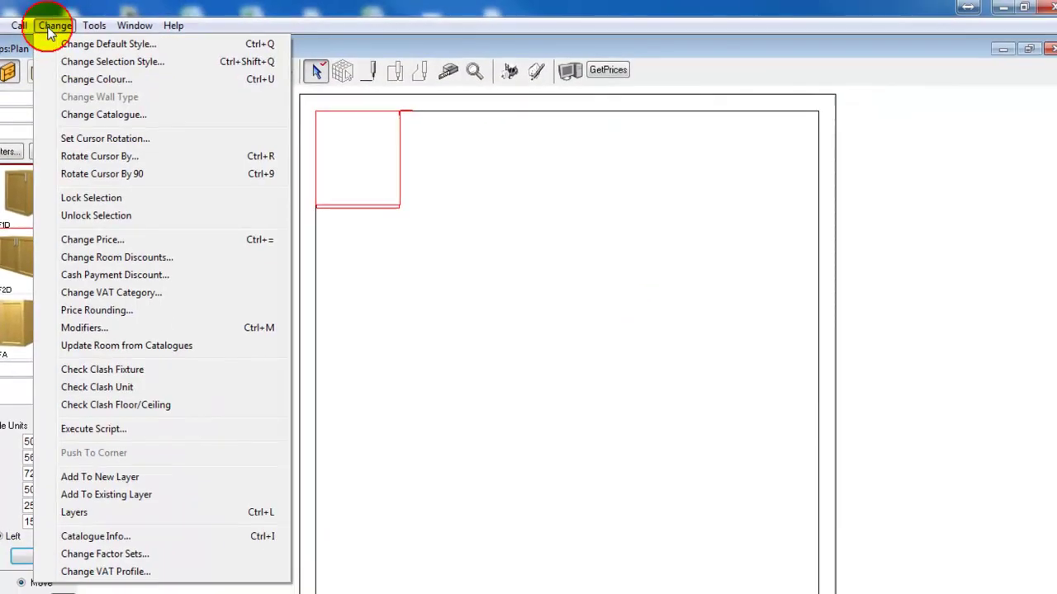
click(124, 553)
click(663, 363)
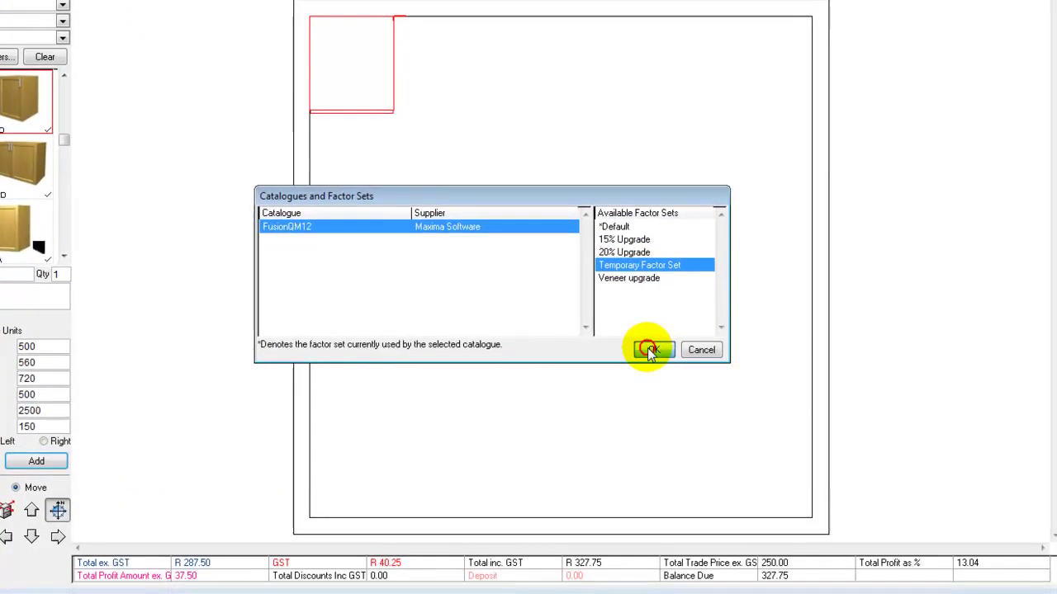
click(654, 404)
click(564, 363)
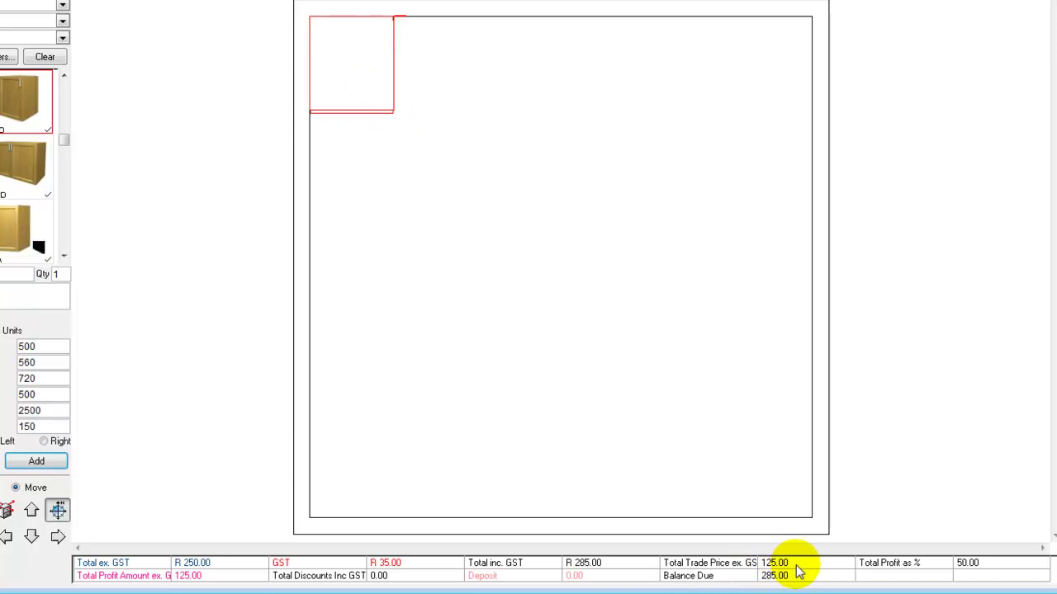
right_click(213, 124)
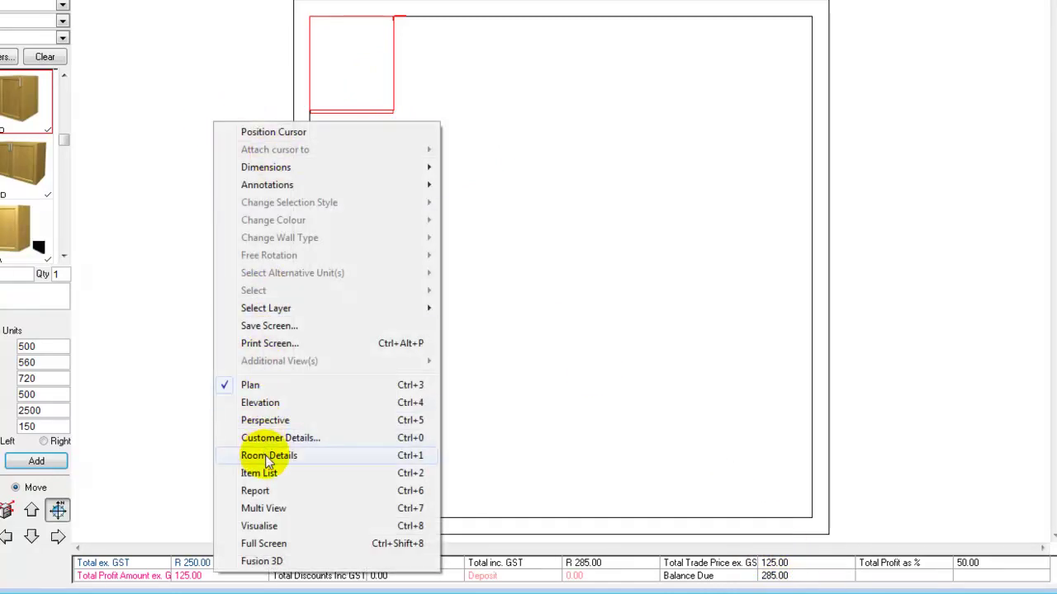
Step: Show the Trade Quote Priced report page listing the F1D unit at R 125.00
click(256, 491)
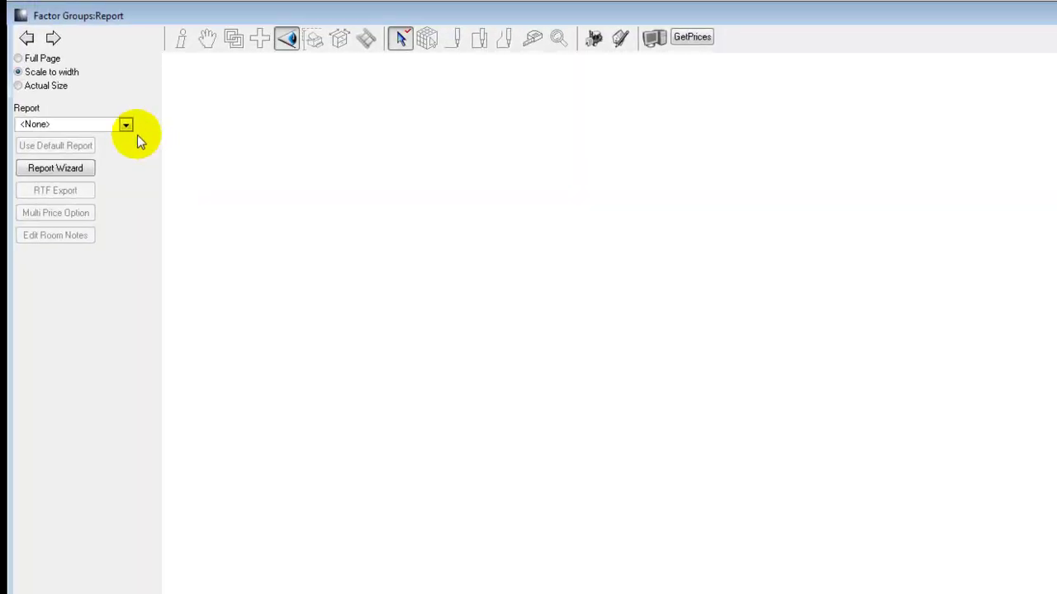
click(127, 125)
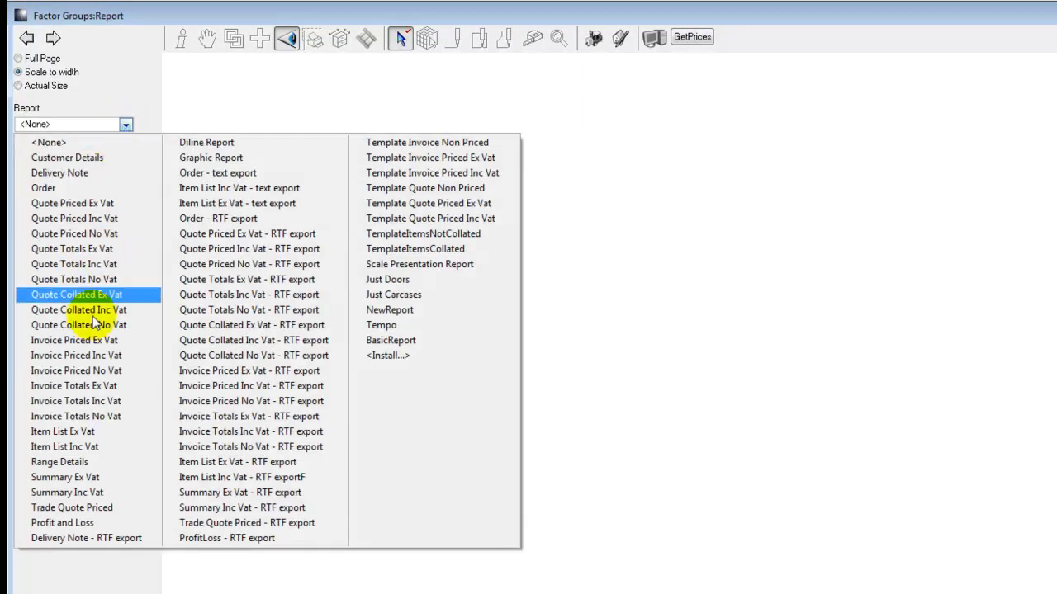
click(72, 509)
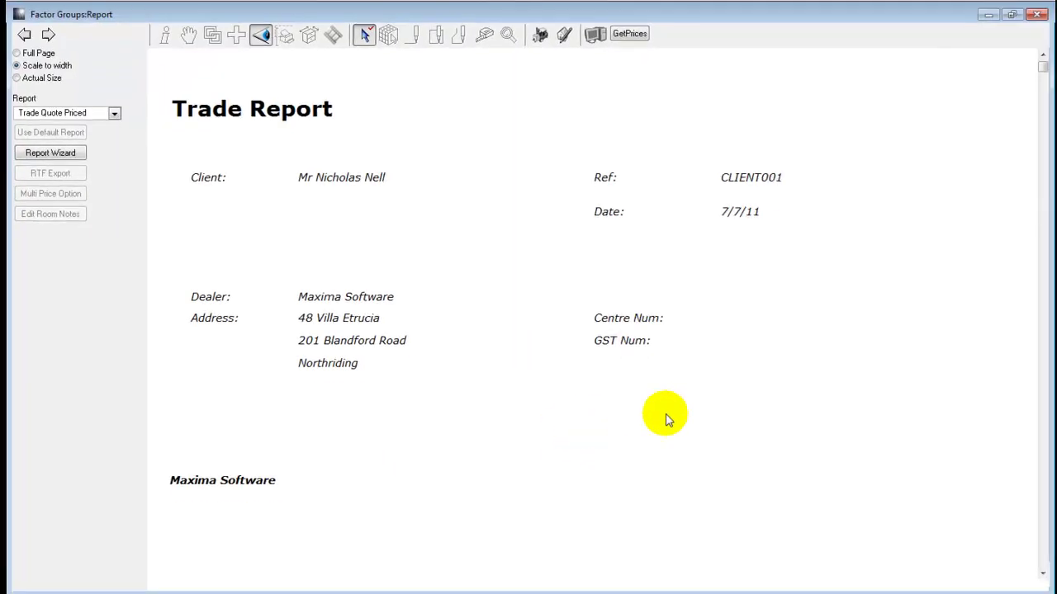
scroll(666, 413, down, 5)
scroll(661, 409, up, 3)
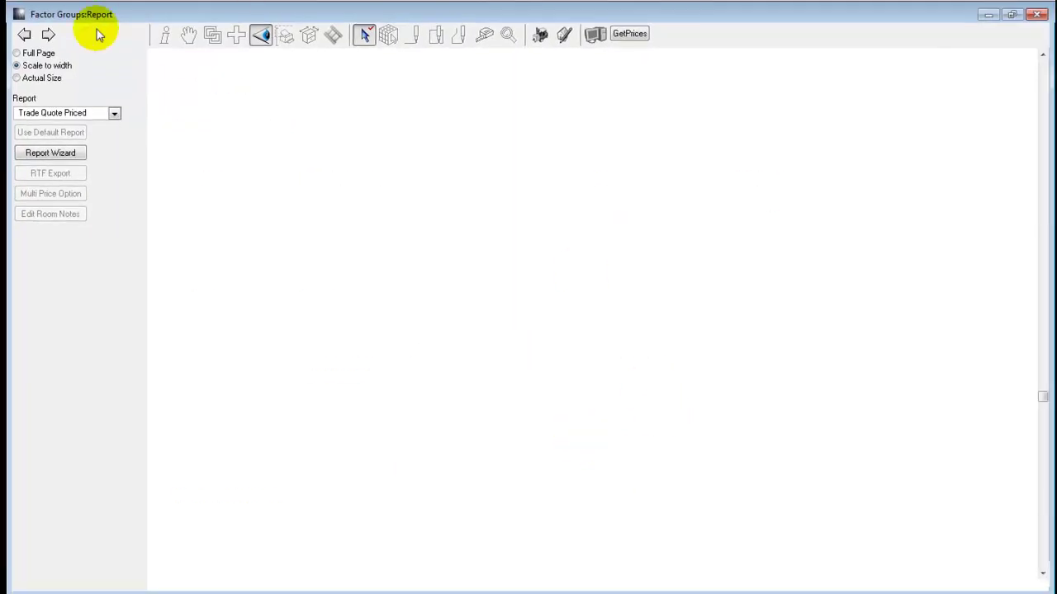
click(48, 34)
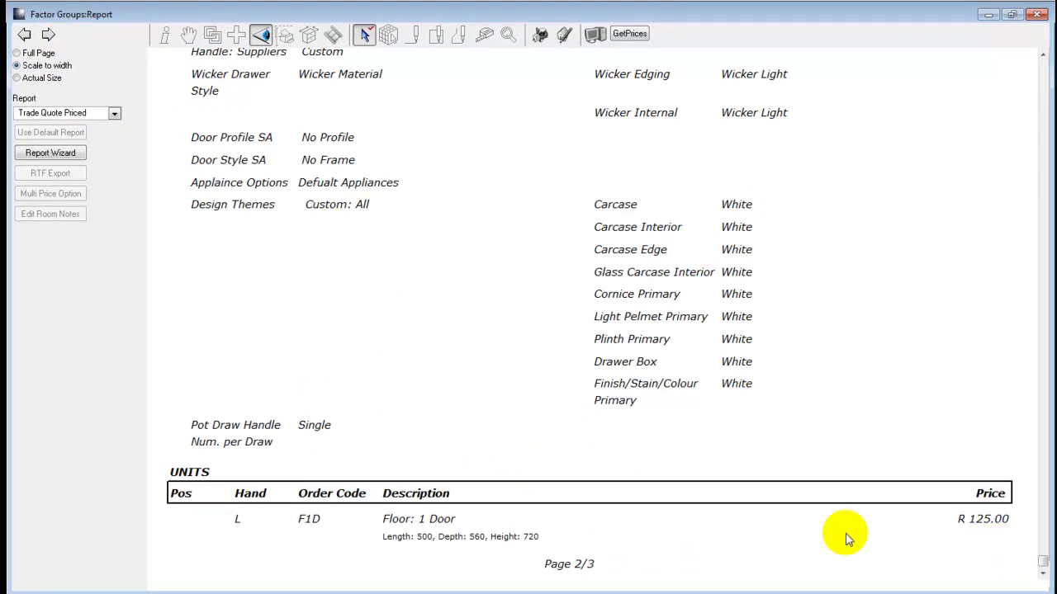
Step: Switch to the Quote Priced No Vat report showing the F1D unit at R 250.00
click(96, 114)
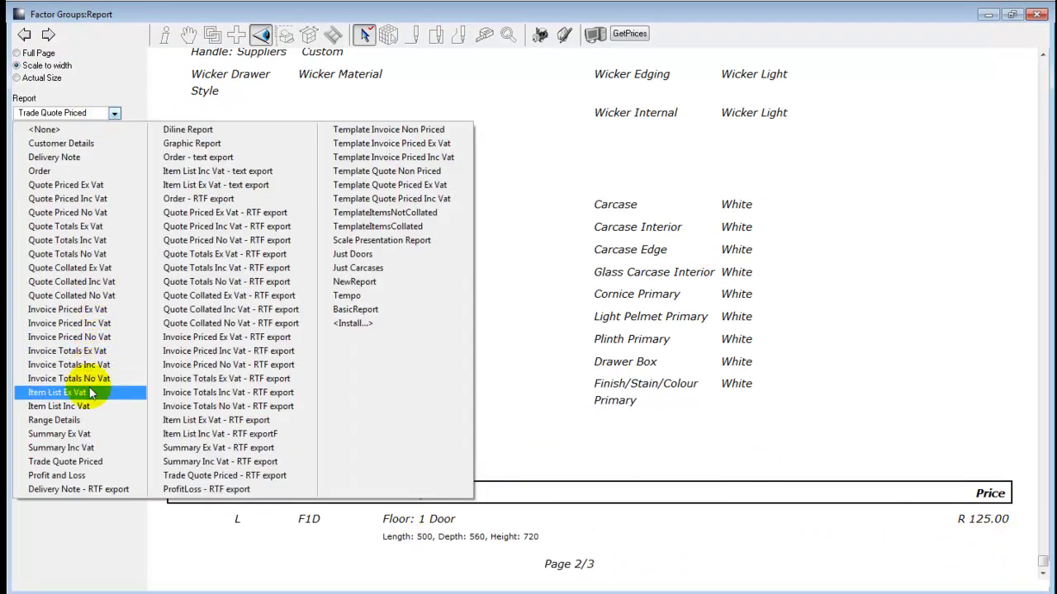
click(104, 212)
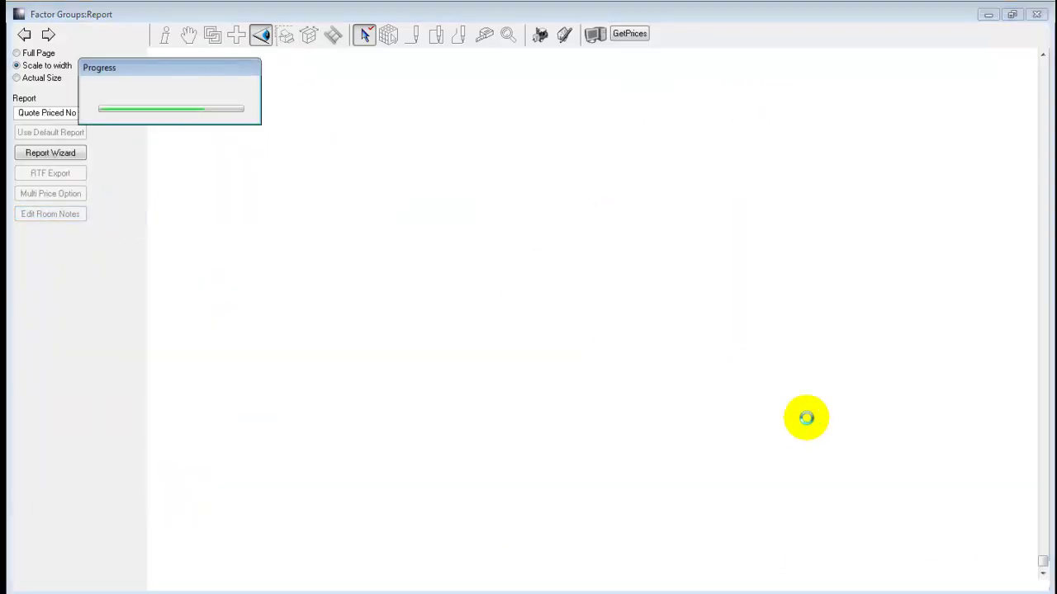
scroll(805, 417, down, 3)
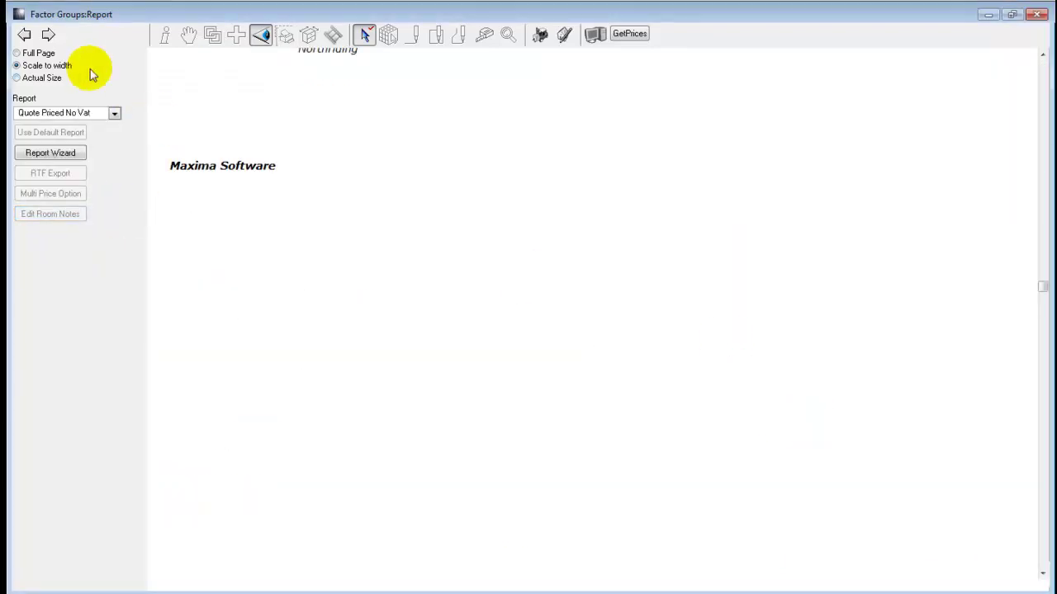
click(48, 33)
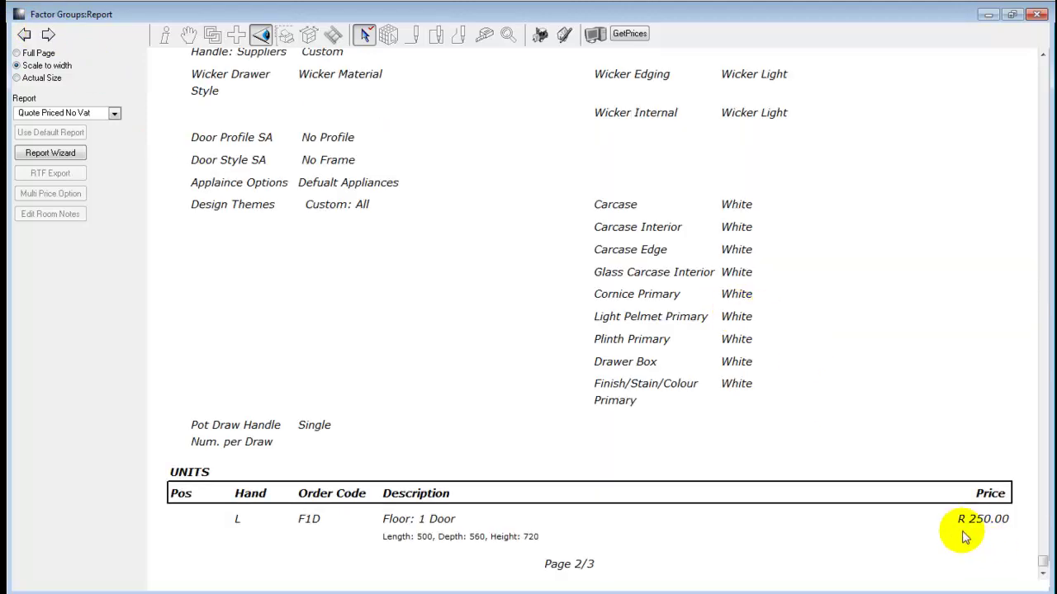